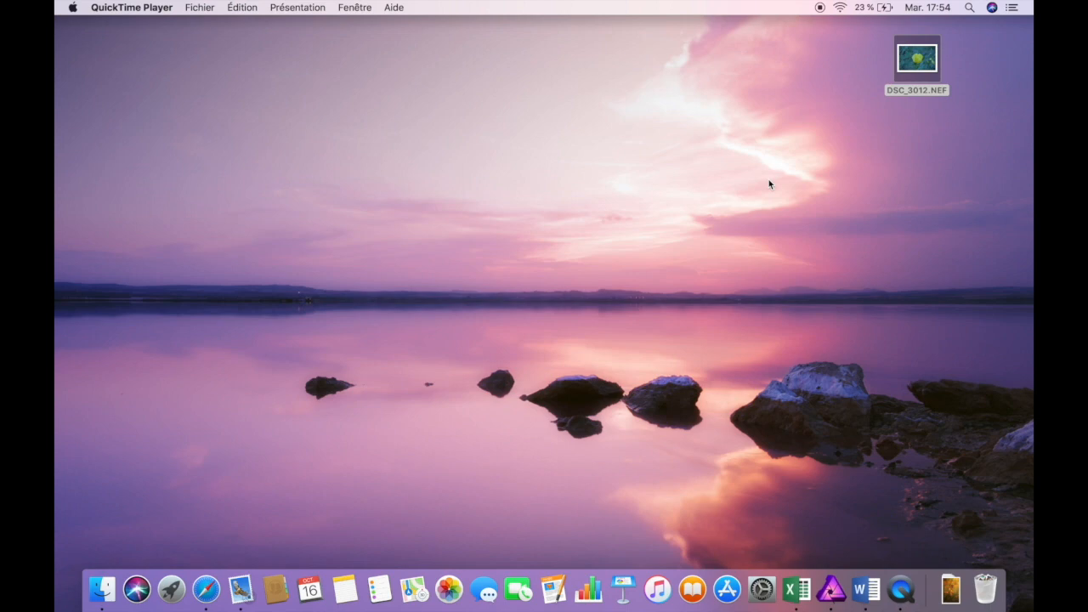
Open the raw photo DSC_3012.NEF in Affinity Photo with the default development, and duplicate its Arrière-plan layer
double_click(918, 62)
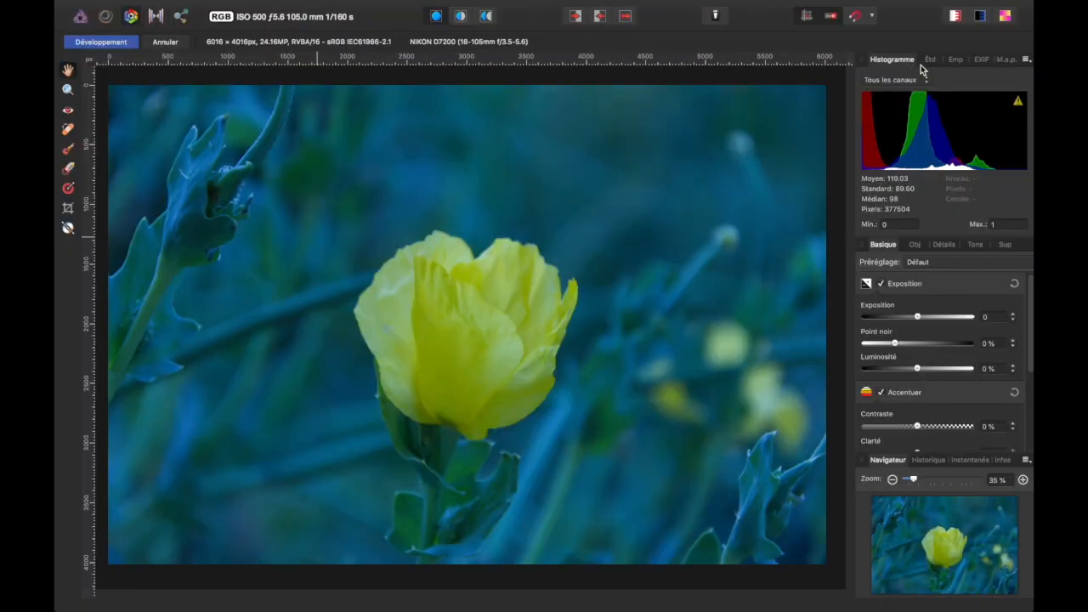
left_click(107, 44)
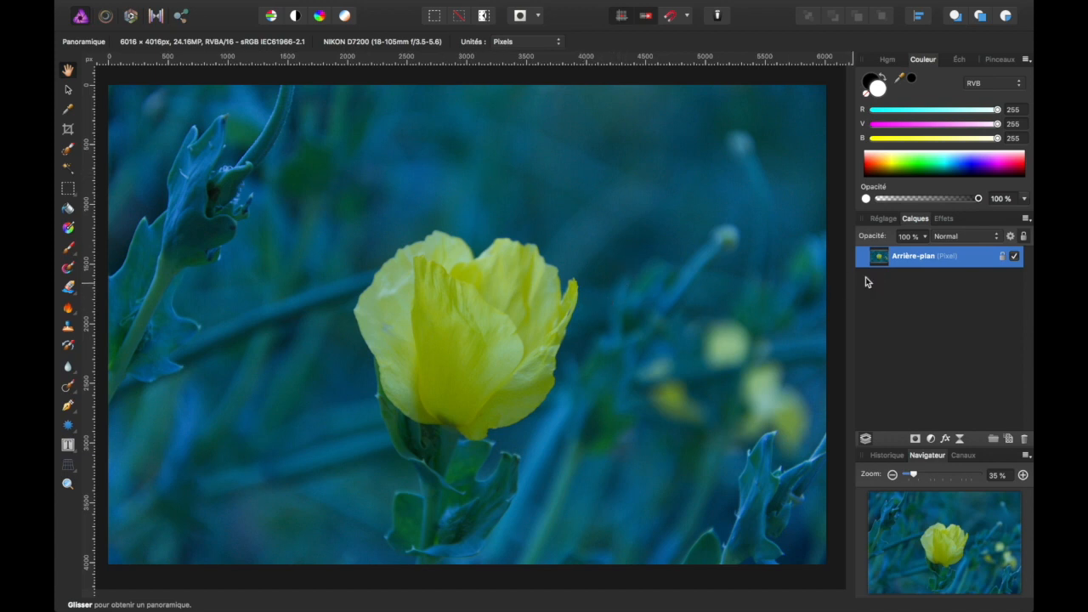
right_click(881, 258)
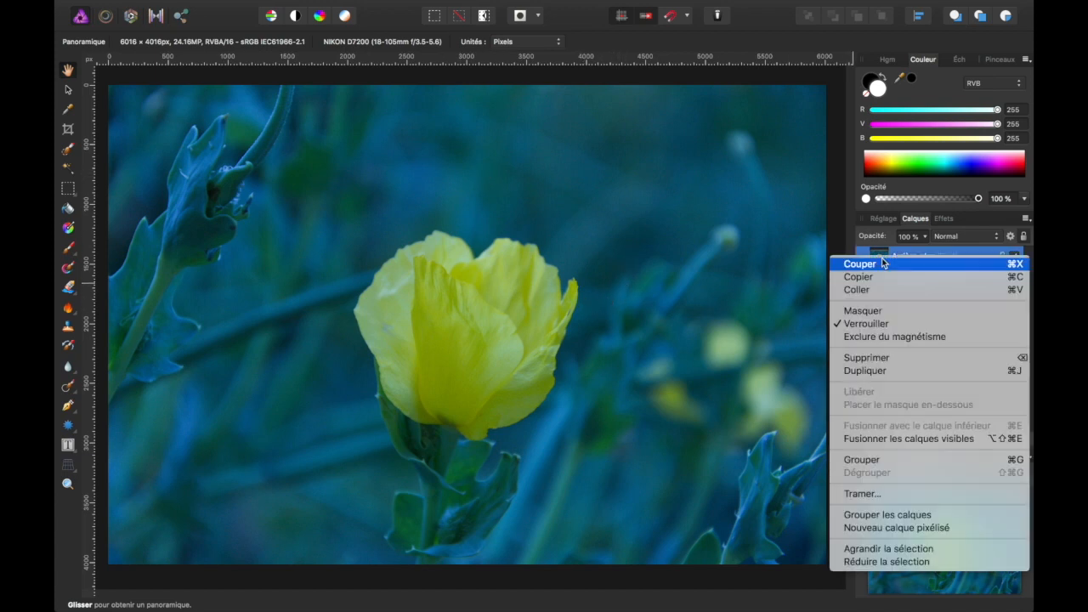
left_click(872, 372)
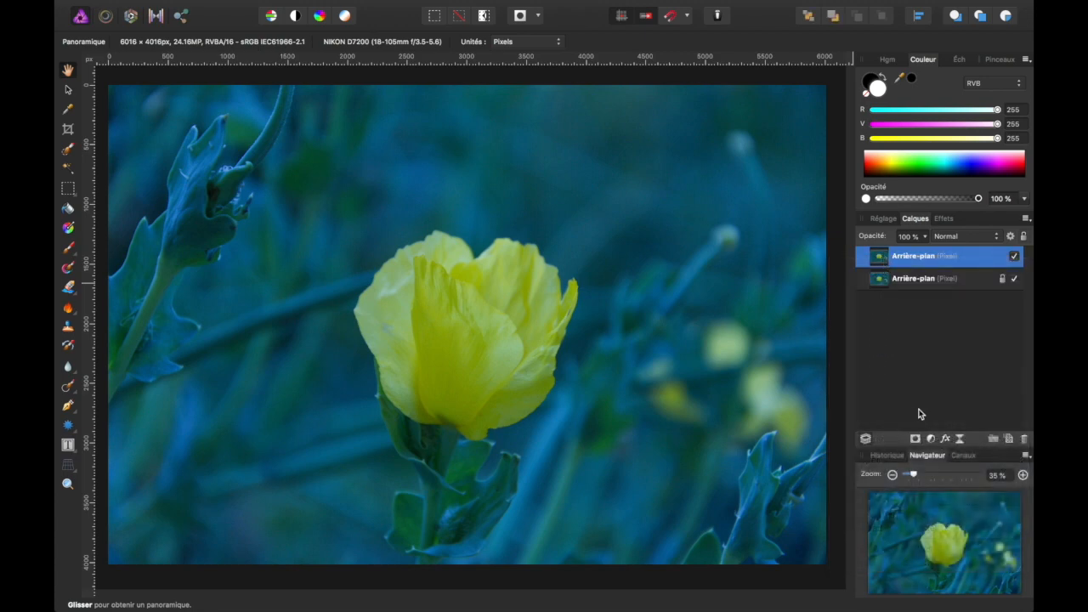
Compare the composite red, green and blue channels one at a time, and leave only Composite Rouge displayed
left_click(970, 459)
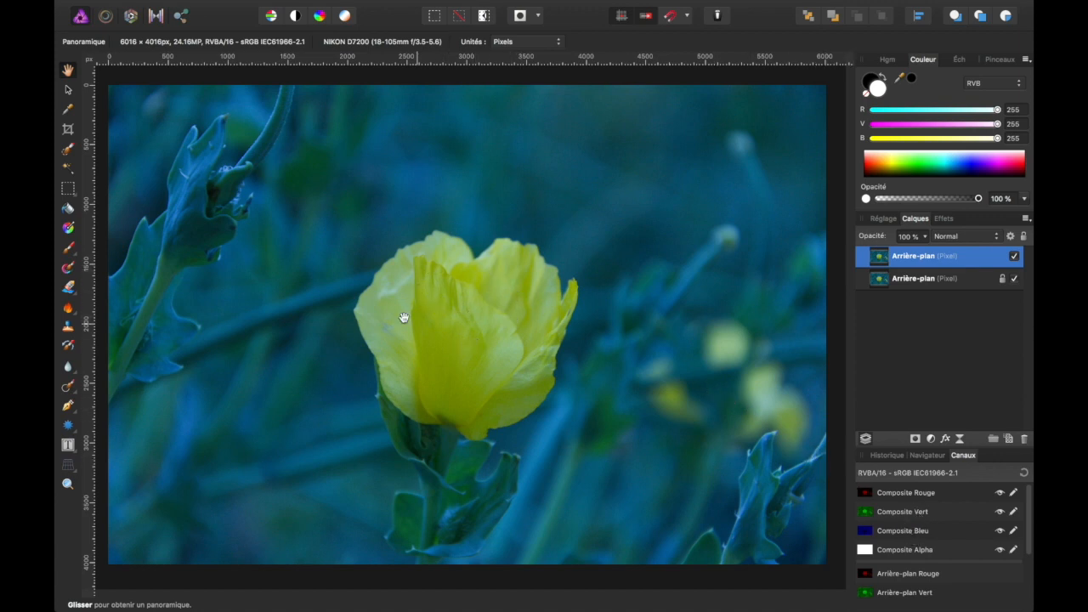
left_click(908, 500, "alt")
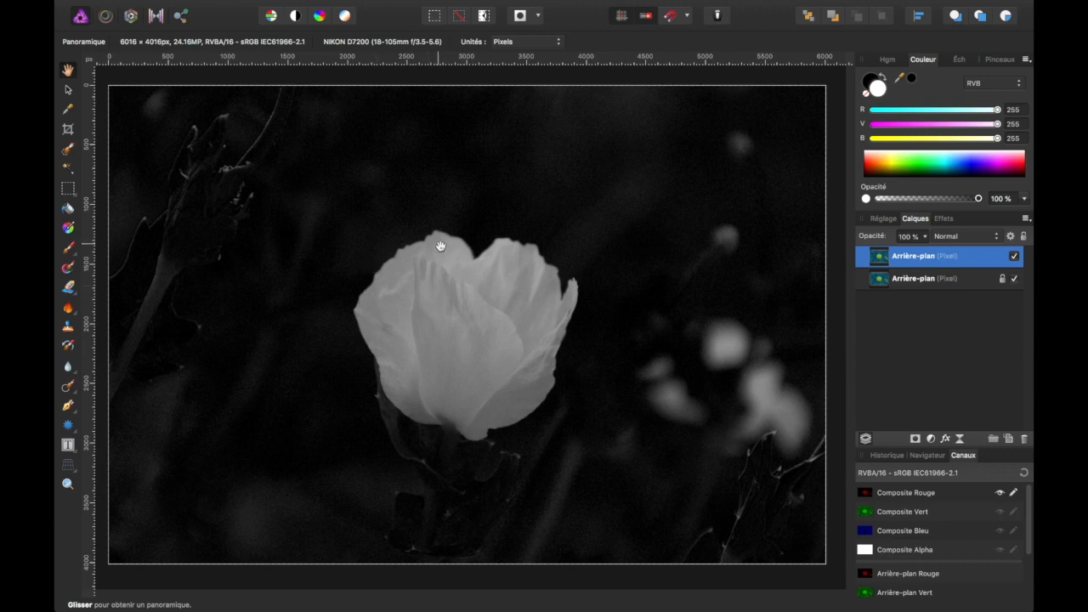
left_click(894, 512)
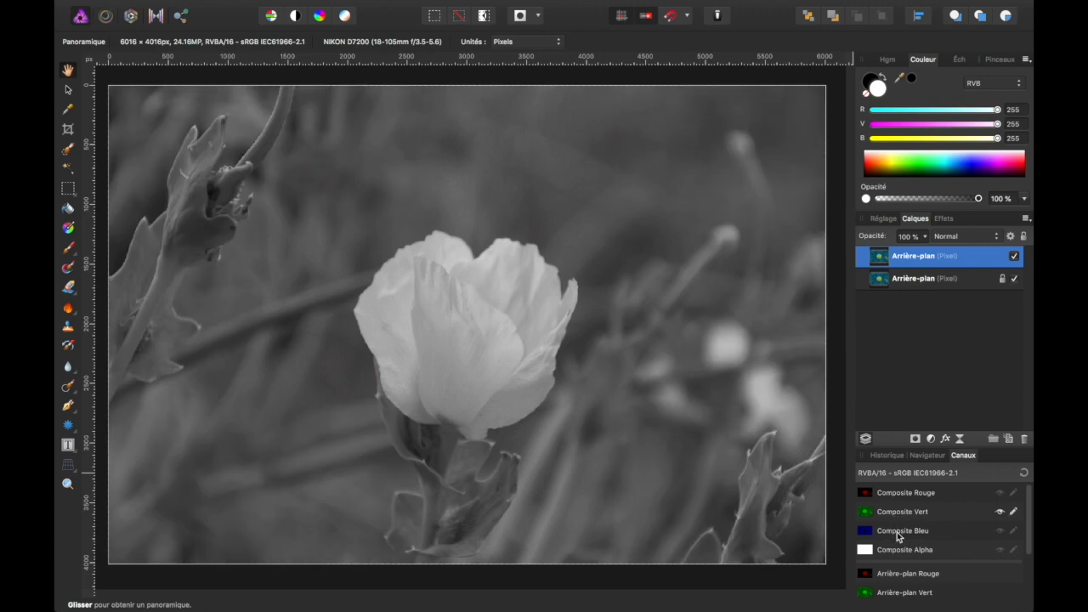
left_click(897, 532)
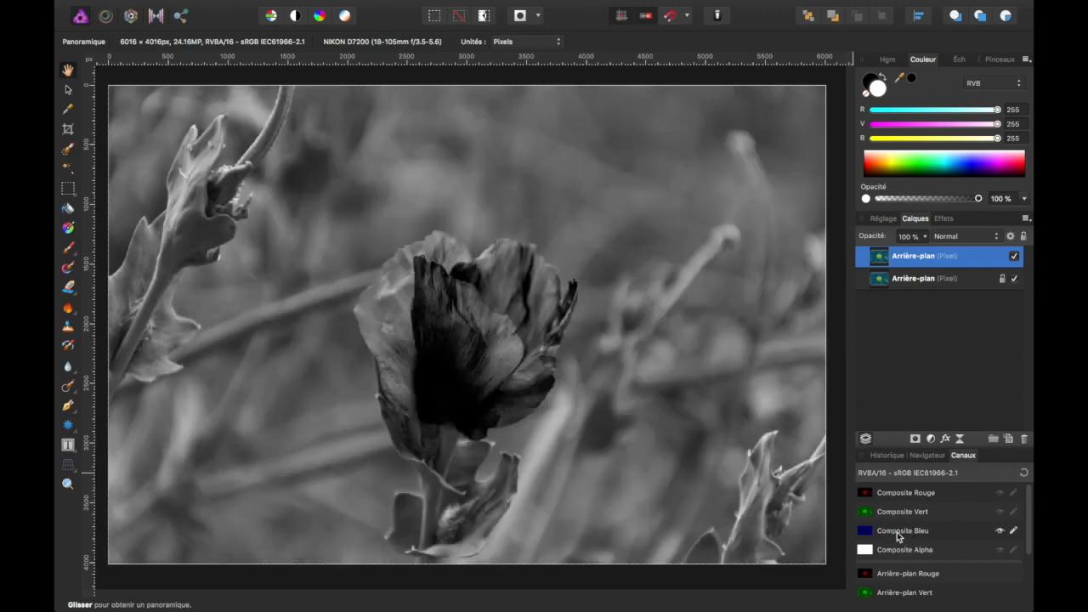
left_click(897, 502)
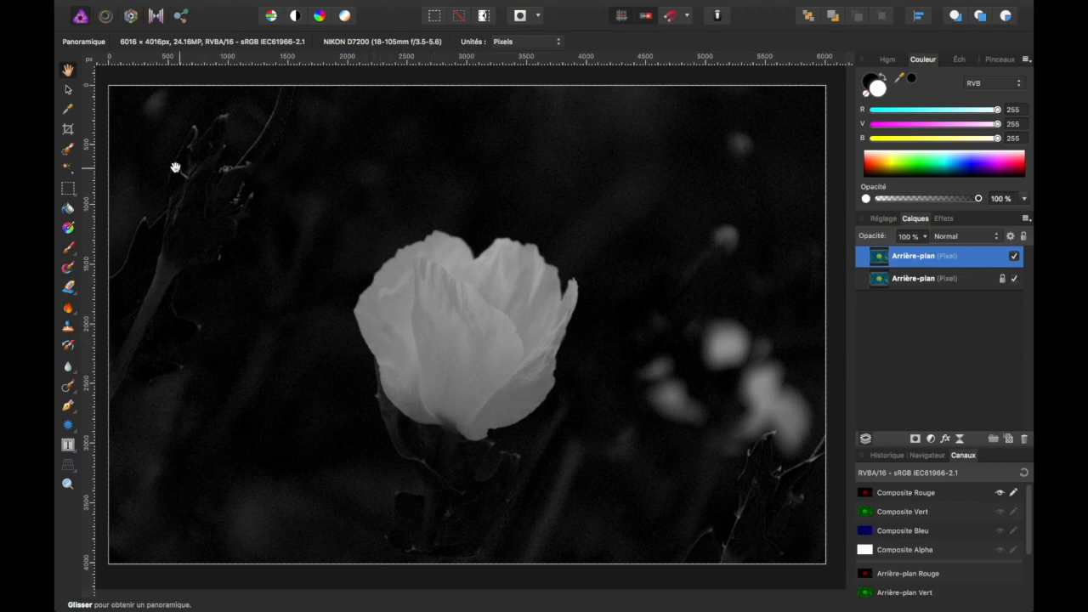
Select the whole flower on the duplicated layer with the Selection Brush at 200 px, snapping to edges
left_click(68, 151)
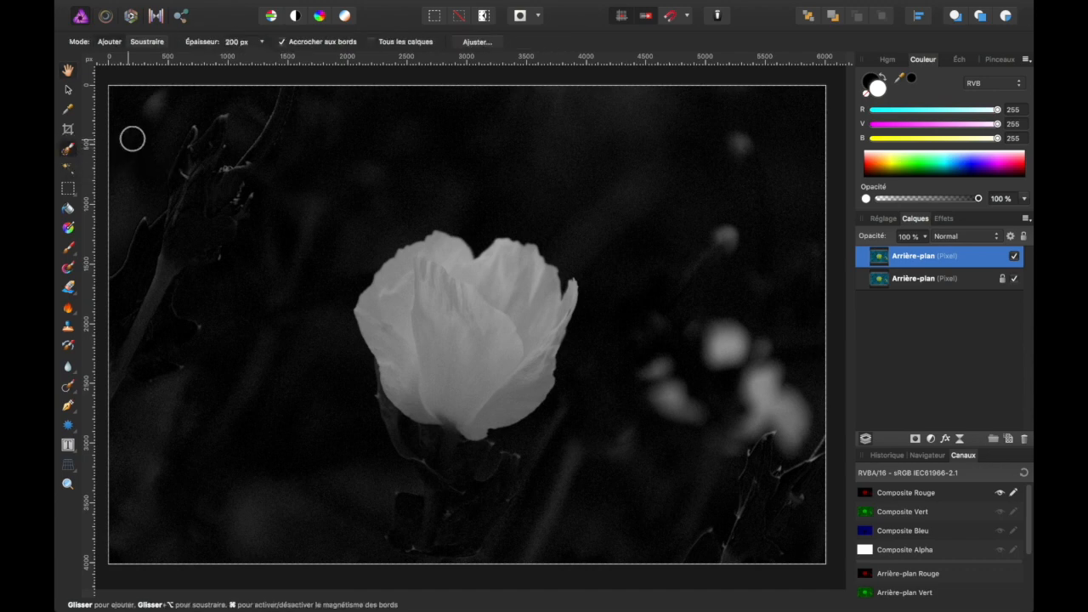
mouse_move(416, 272)
left_mouse_down()
mouse_move(476, 293)
mouse_move(510, 280)
mouse_move(537, 307)
mouse_move(538, 340)
mouse_move(495, 382)
mouse_move(447, 388)
mouse_move(414, 313)
left_mouse_up()
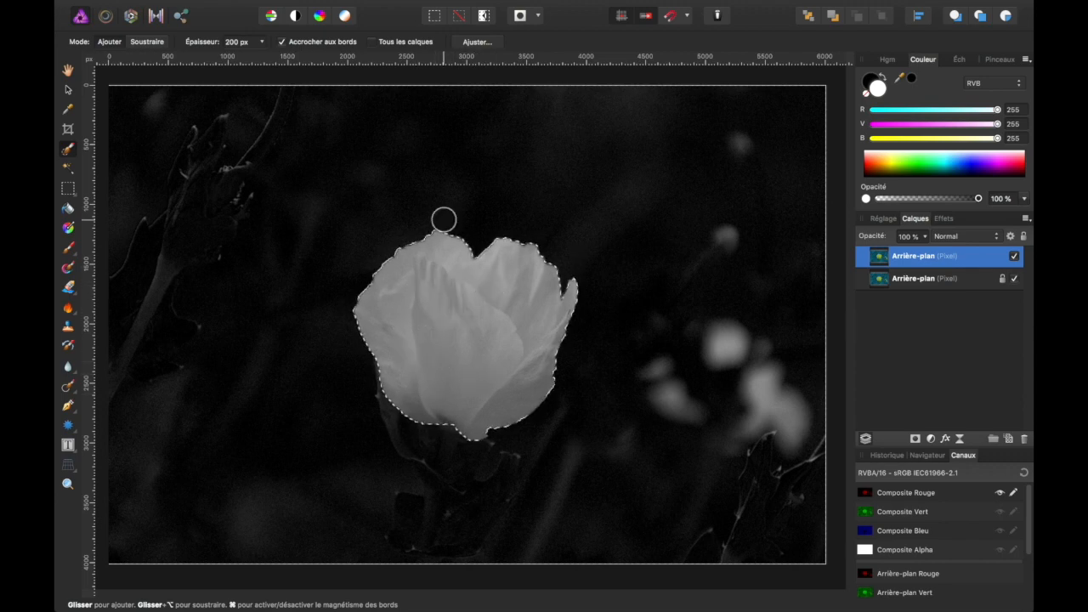
left_click(928, 455)
left_click(1023, 475)
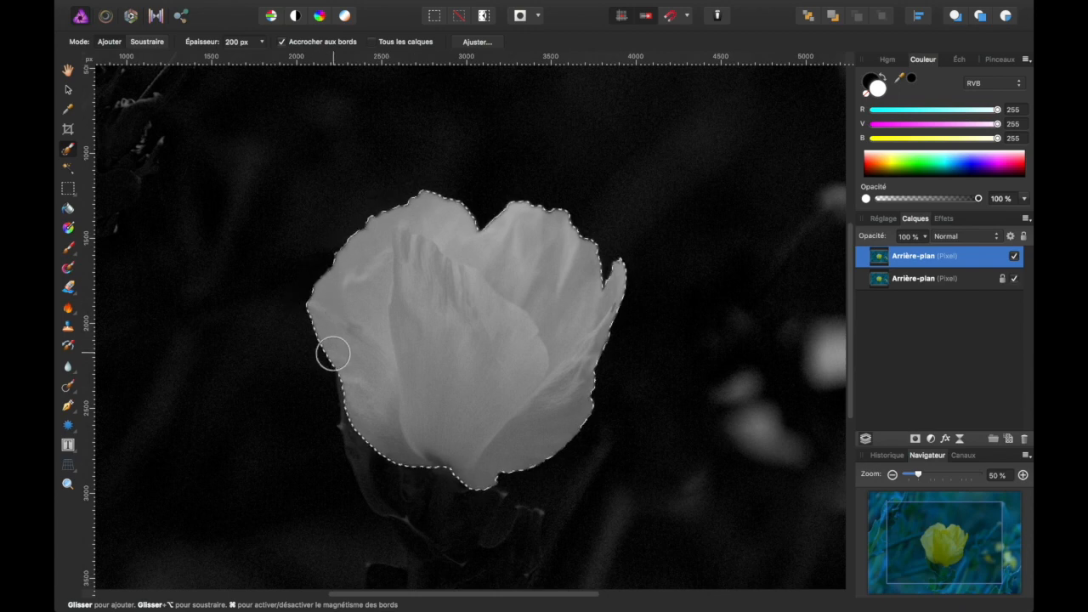
Start refining the flower selection and paint the matte along the upper petal edges with a 70 px Cache brush
left_click(477, 43)
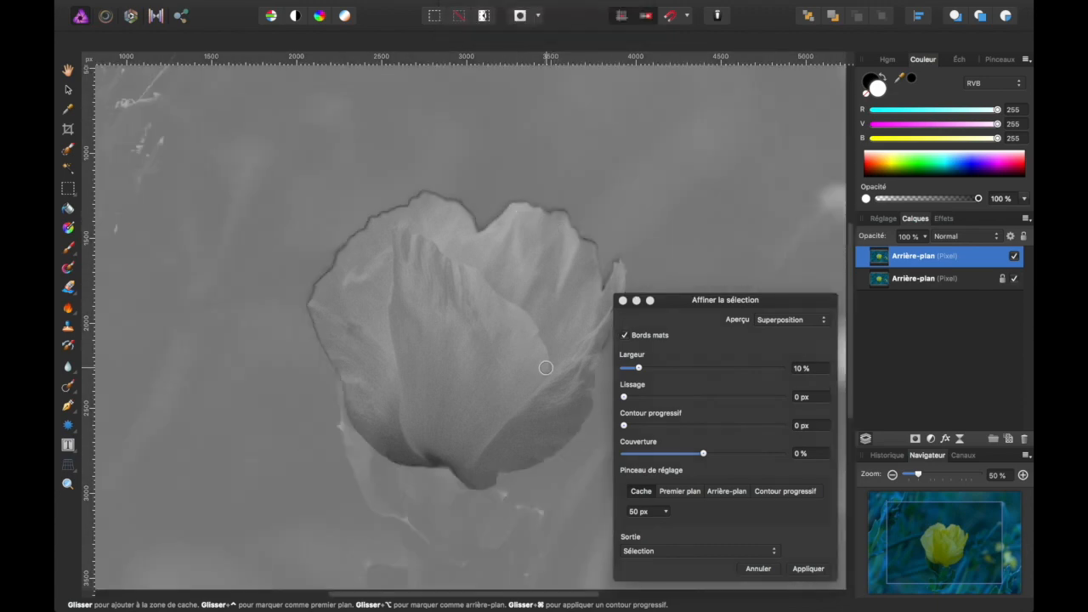
left_click(665, 511)
left_click_drag(662, 528, 665, 525)
left_click(665, 512)
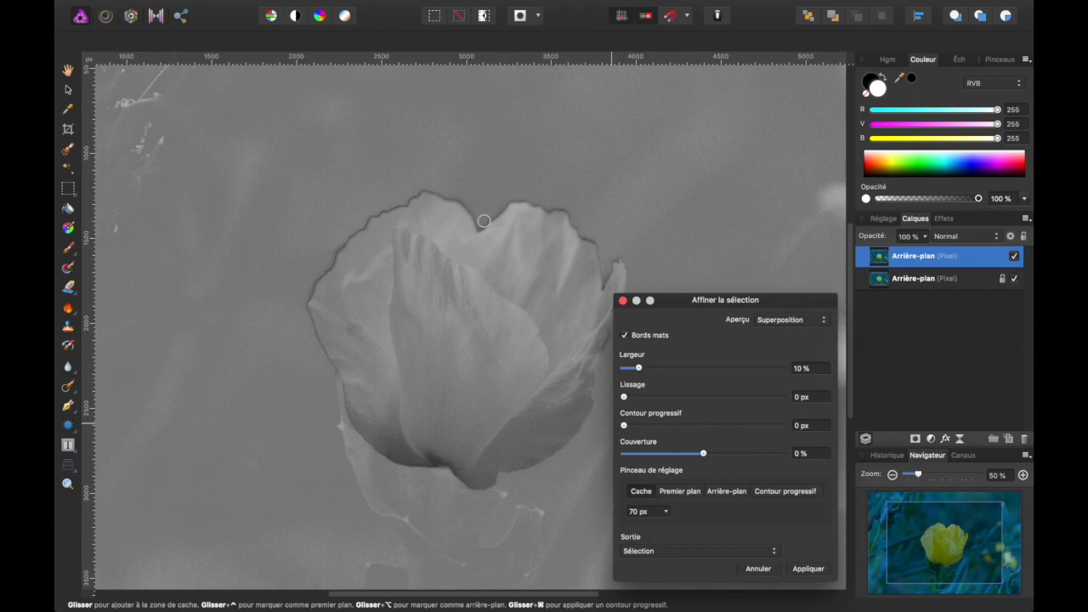
mouse_move(484, 229)
left_mouse_down()
mouse_move(517, 204)
mouse_move(559, 209)
mouse_move(598, 250)
left_mouse_up()
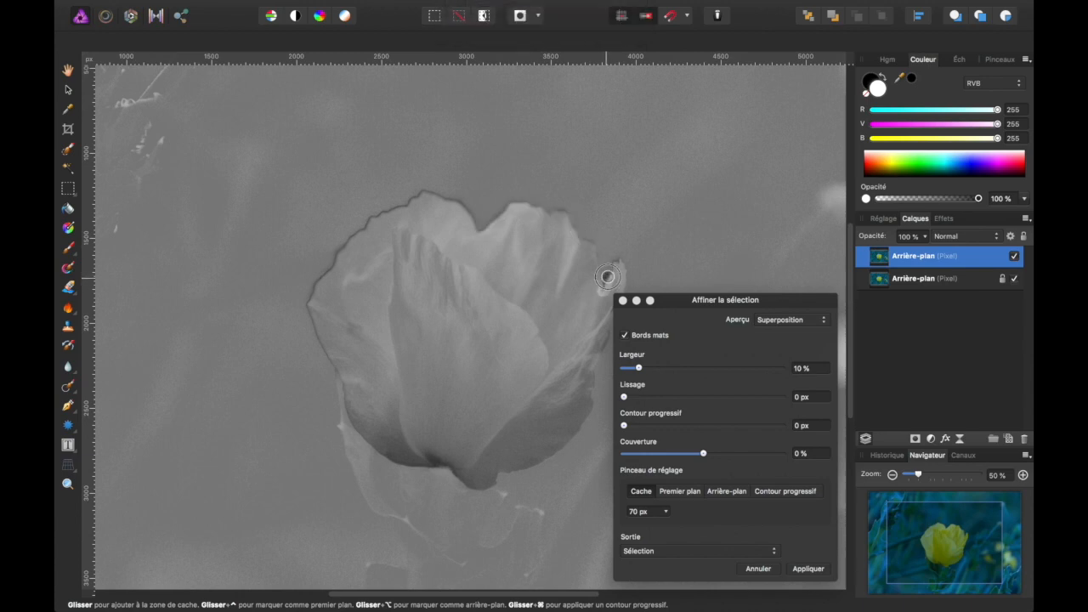
left_click_drag(623, 264, 623, 266)
mouse_move(484, 229)
left_mouse_down()
mouse_move(462, 205)
mouse_move(413, 192)
mouse_move(400, 201)
left_mouse_up()
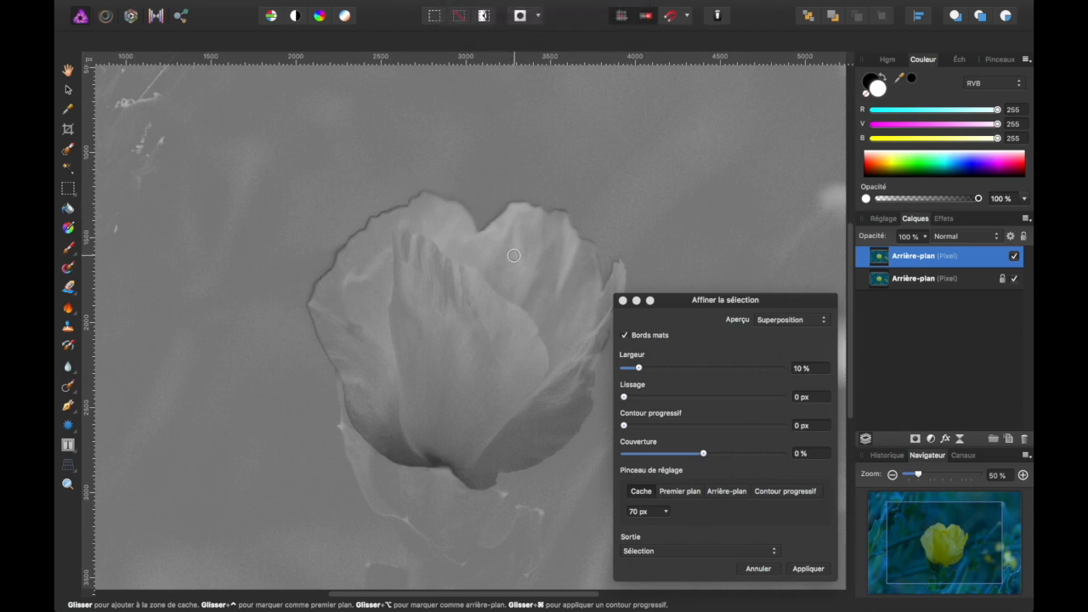
Paint the refinement matte along the flower's right side down to its base and along its upper-left petal edge
scroll(513, 255, "right", 4)
scroll(514, 255, "down", 2)
mouse_move(461, 238)
left_mouse_down()
mouse_move(422, 355)
mouse_move(340, 400)
left_mouse_up()
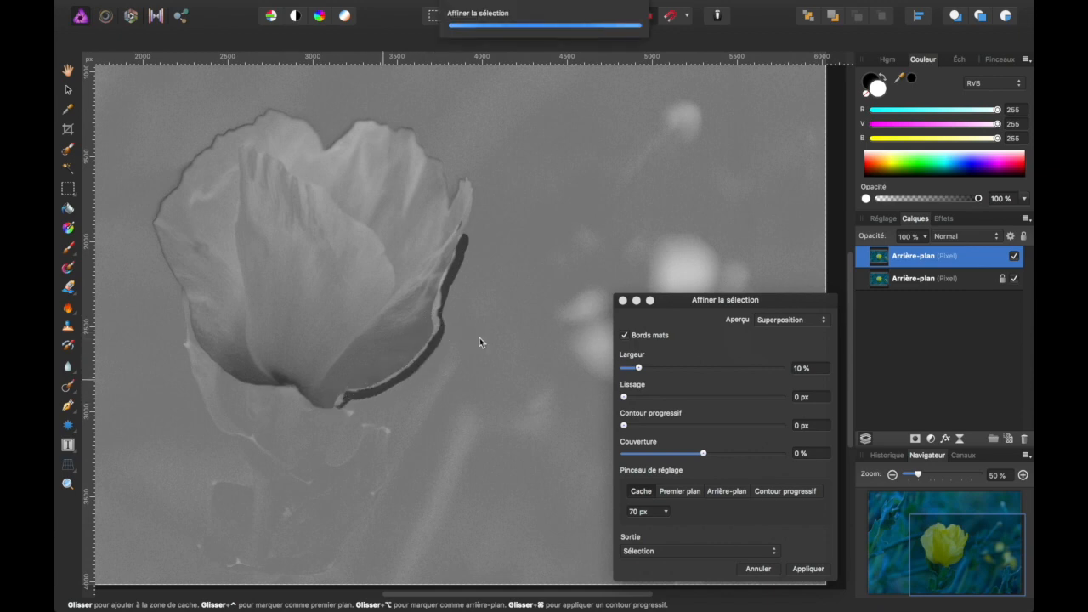
scroll(478, 329, "left", 3)
scroll(478, 330, "up", 2)
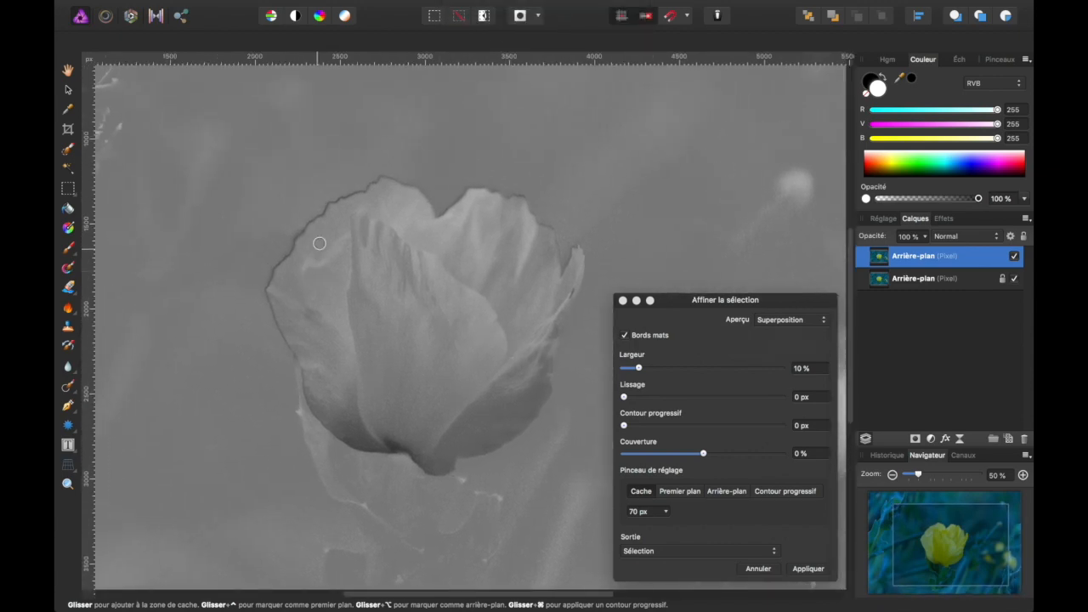
mouse_move(332, 203)
left_mouse_down()
mouse_move(265, 291)
mouse_move(299, 255)
left_mouse_up()
Set the refined selection's output to Masque and apply it to the duplicated layer
left_click_drag(711, 304, 633, 194)
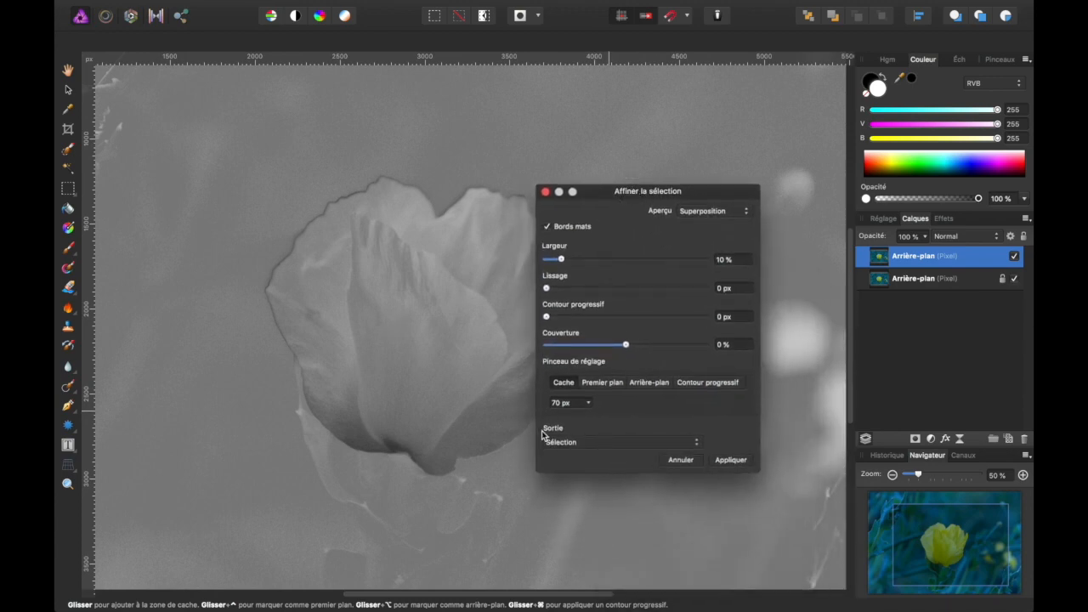
left_click(601, 441)
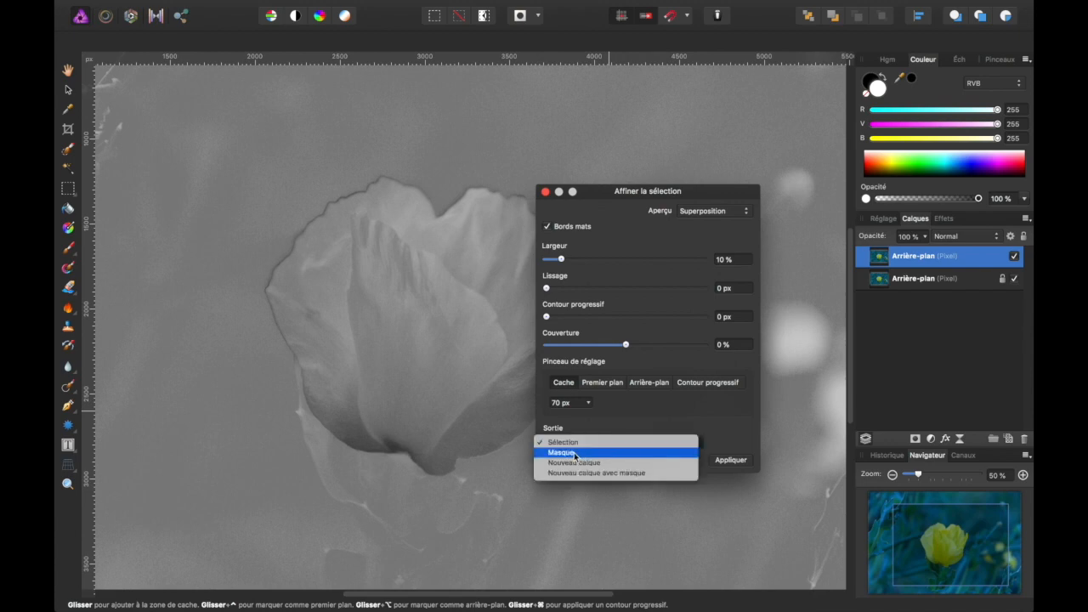
left_click(575, 453)
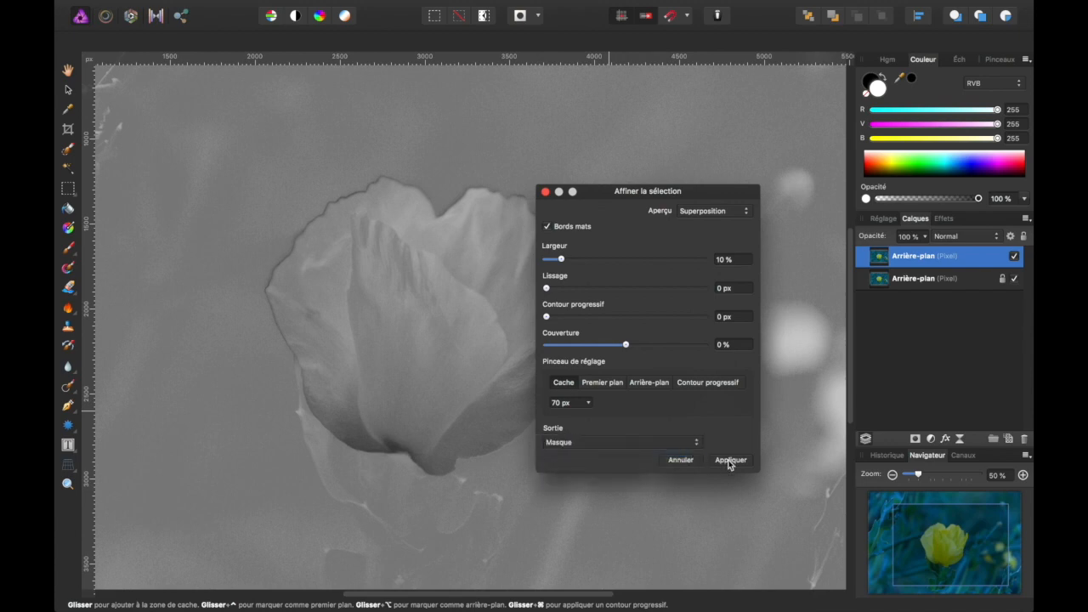
left_click(730, 460)
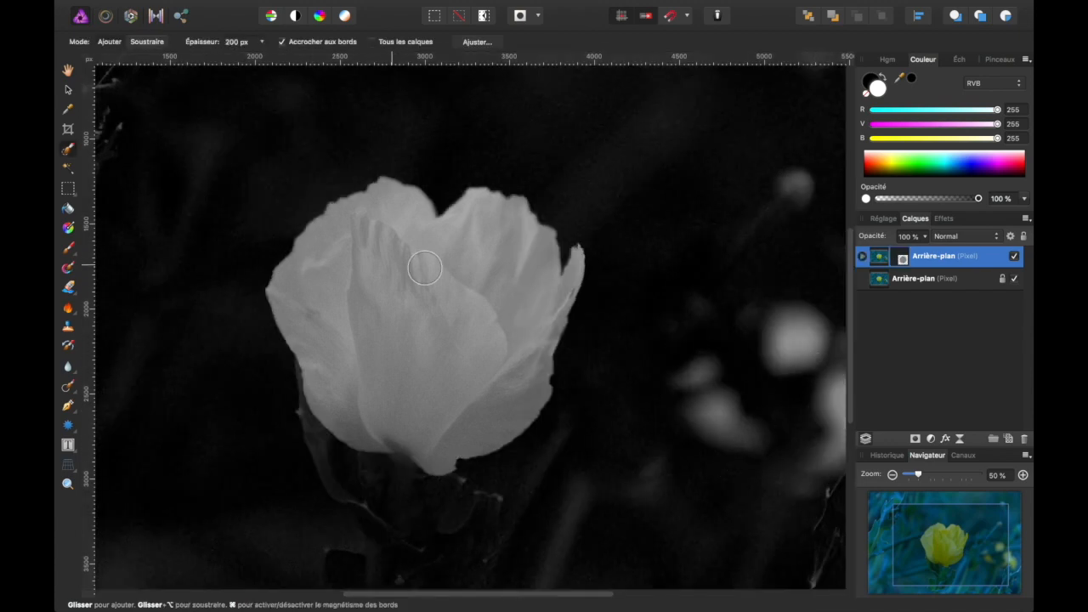
Reveal the mask nested in the upper Arrière-plan layer and reset the channels to the full-colour view
left_click(862, 255)
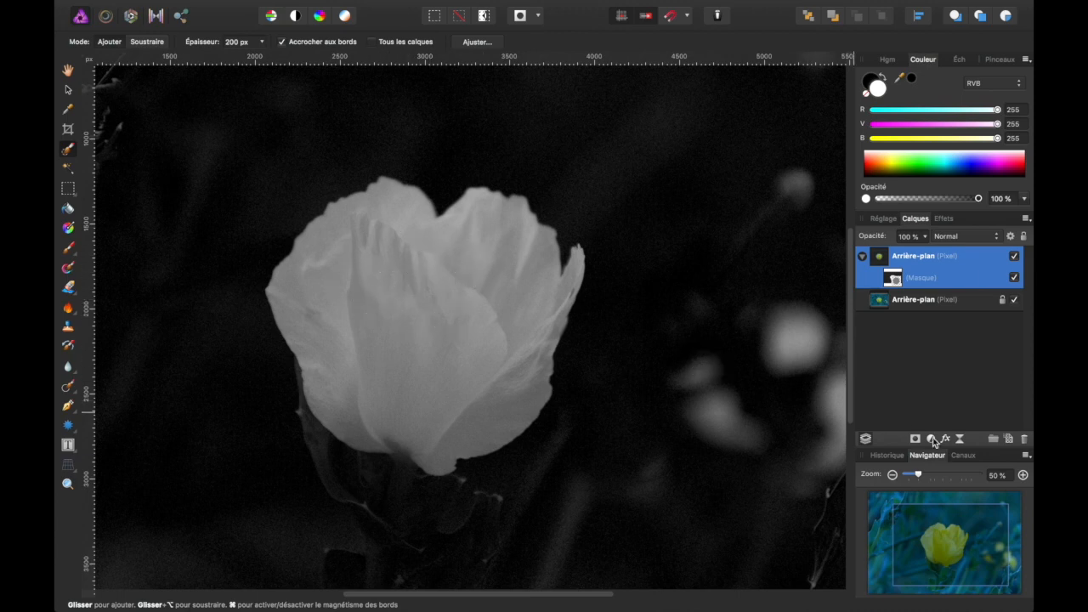
left_click(962, 456)
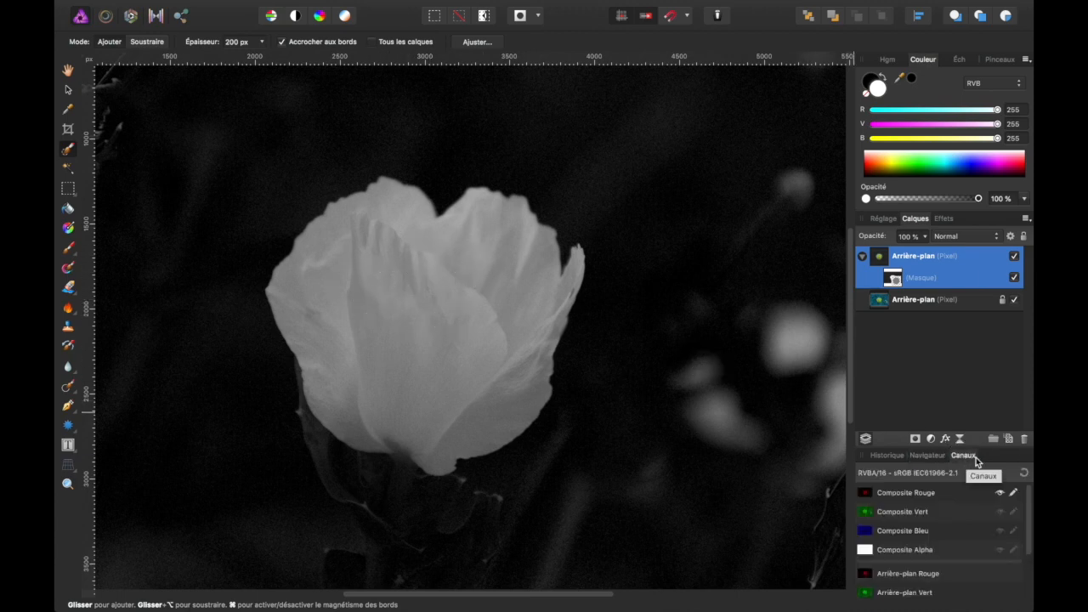
left_click(1024, 474)
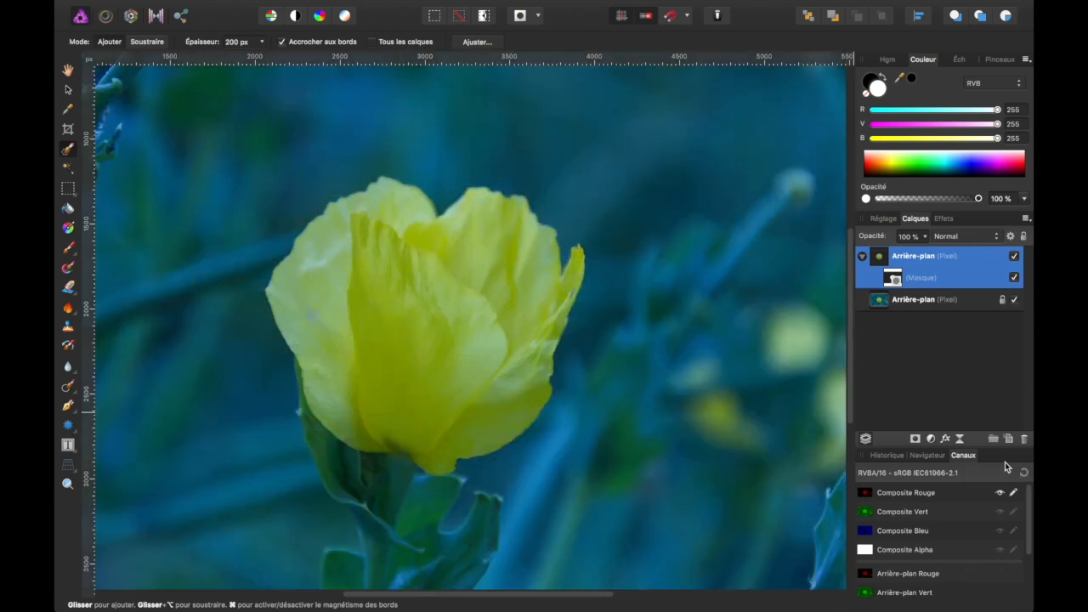
left_click(926, 456)
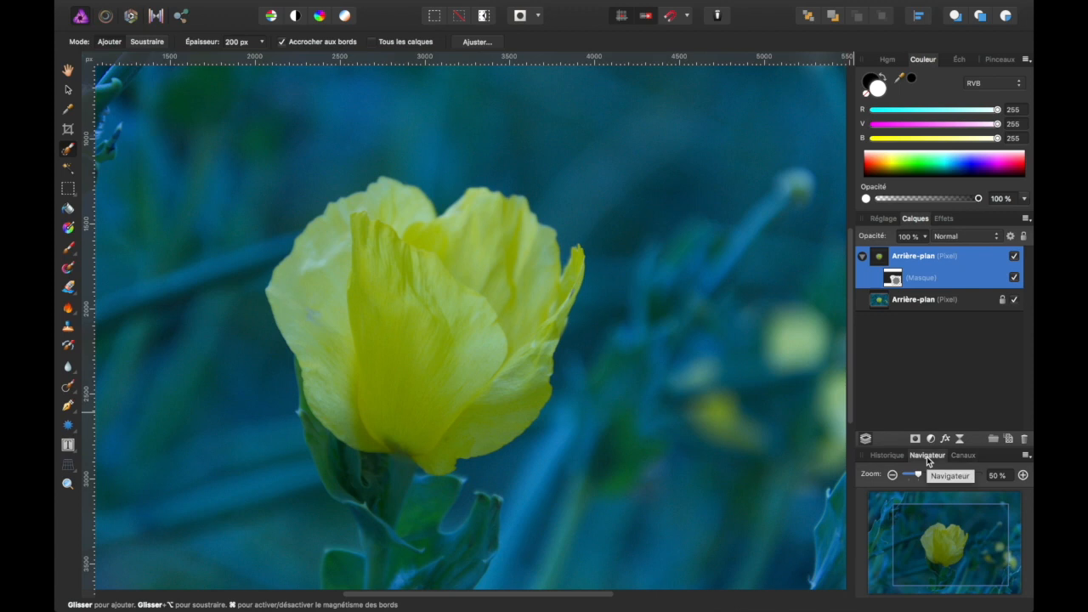
left_click(70, 73)
scroll(320, 168, "down", 3)
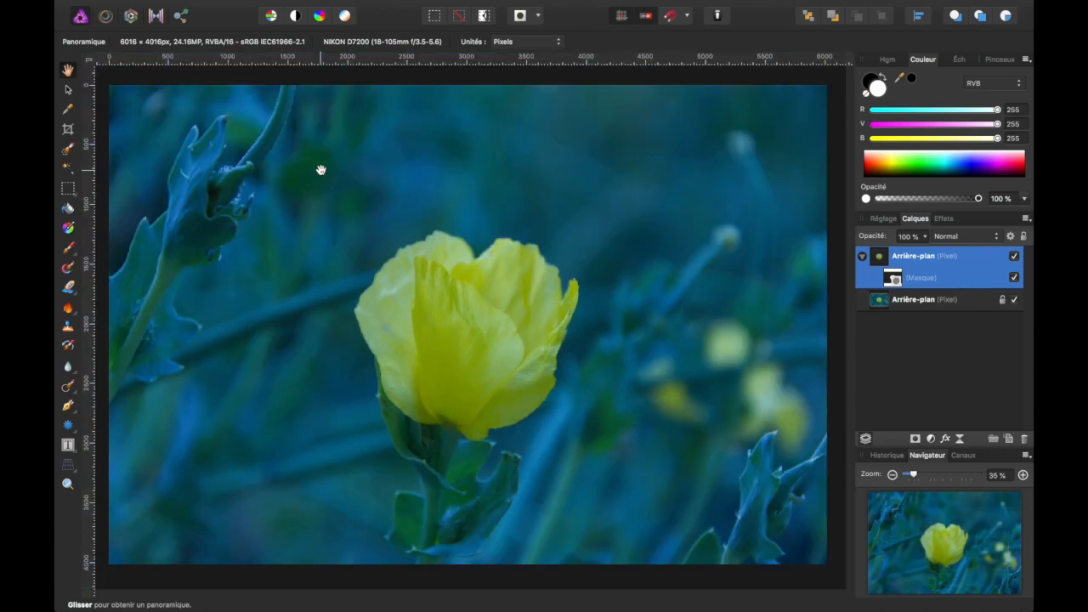
left_click_drag(382, 214, 392, 230)
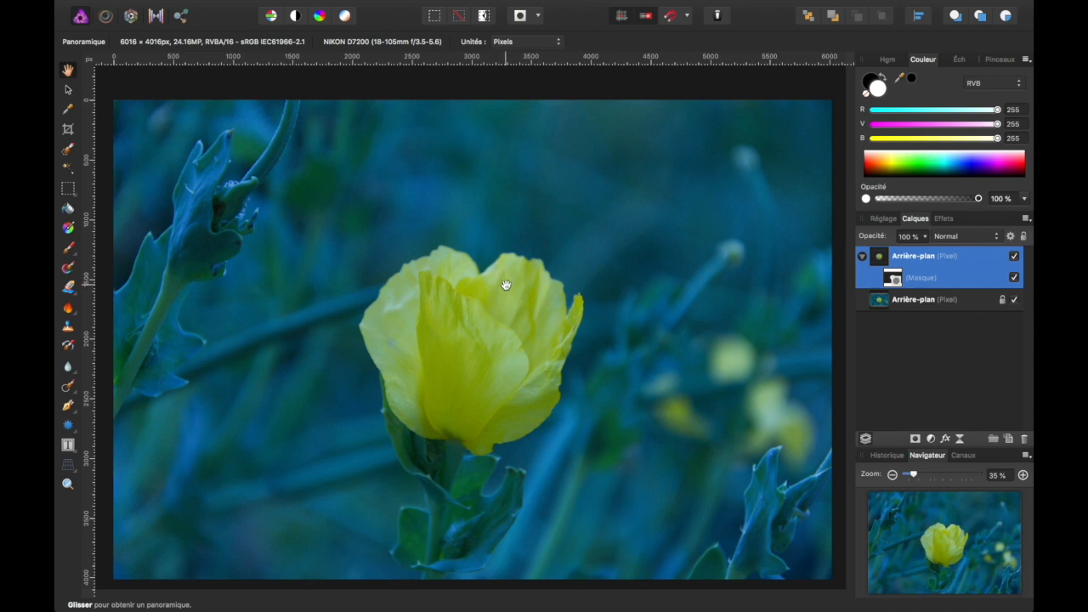
Add a Recolorer adjustment layer above the masked flower layer
left_click(884, 219)
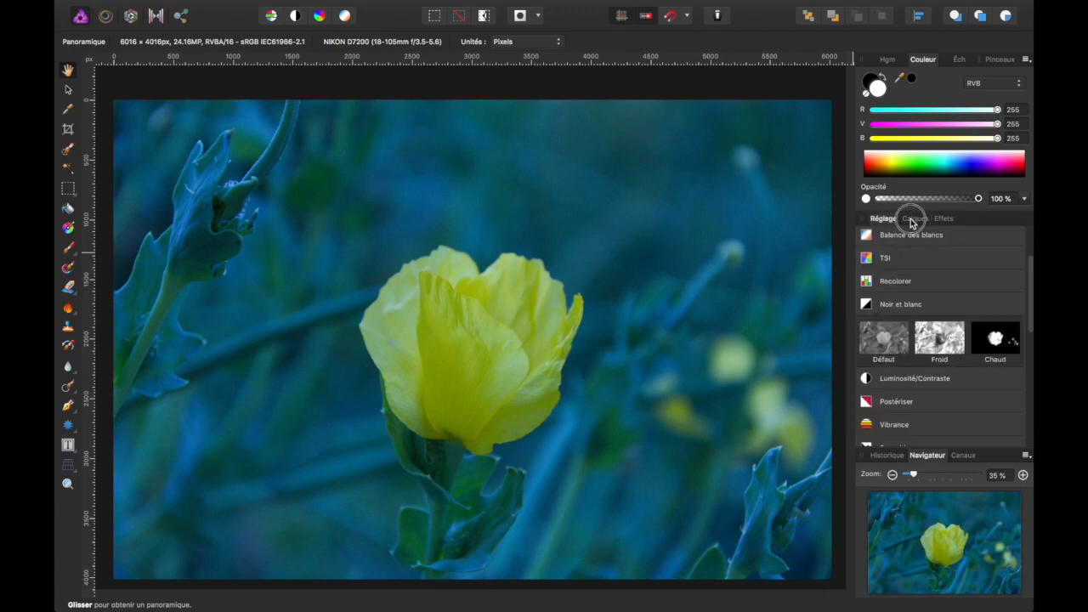
left_click(915, 218)
left_click(932, 441)
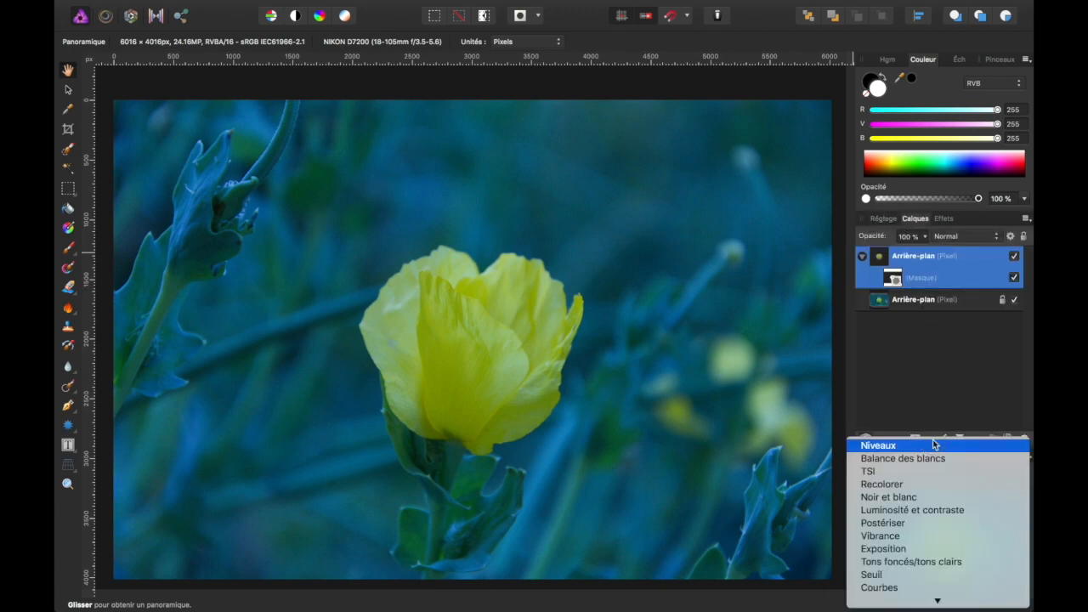
left_click(876, 484)
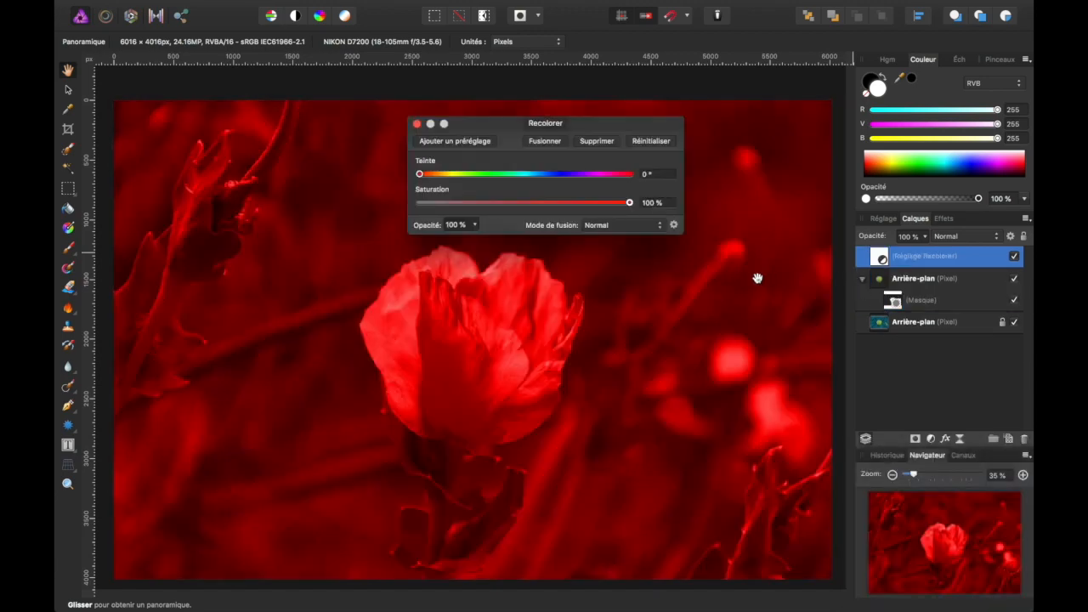
Nest the Recolorer adjustment inside the masked Arrière-plan layer so that it recolours only the flower
left_click_drag(575, 124, 693, 130)
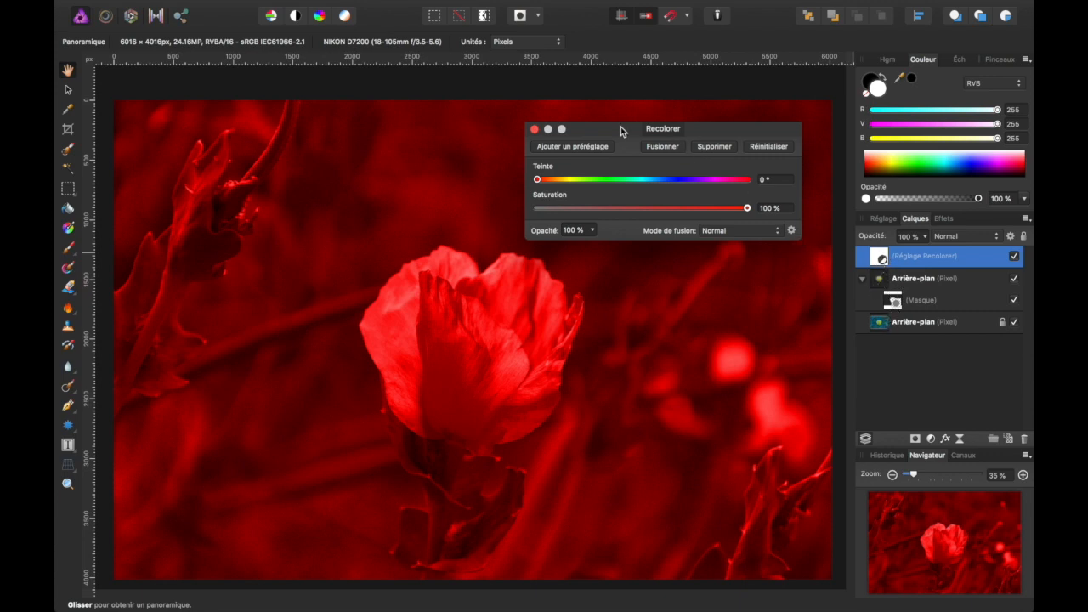
left_click_drag(621, 131, 597, 133)
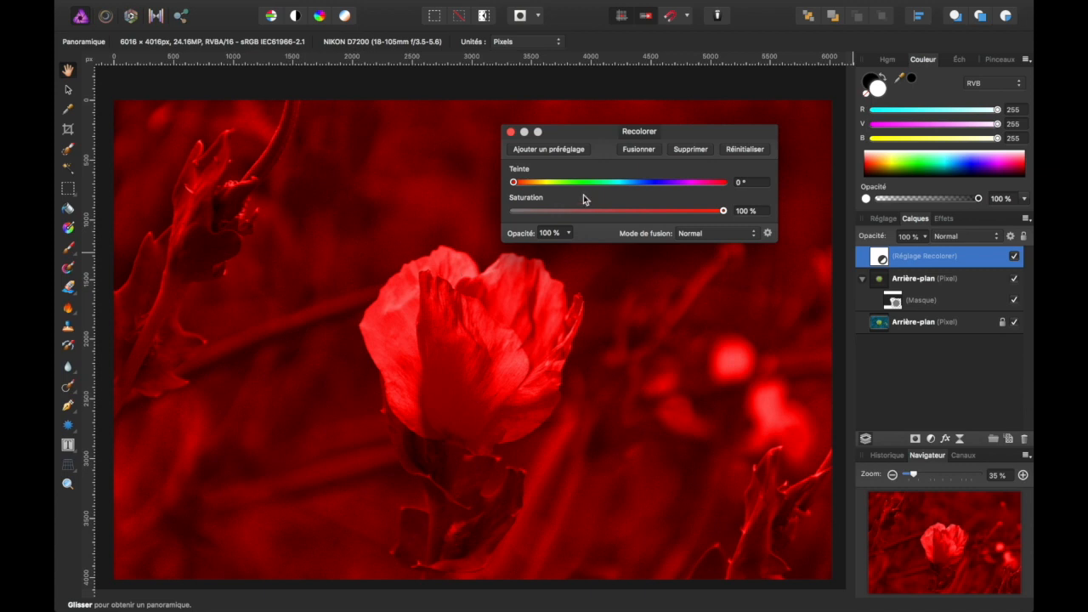
left_click_drag(608, 136, 605, 134)
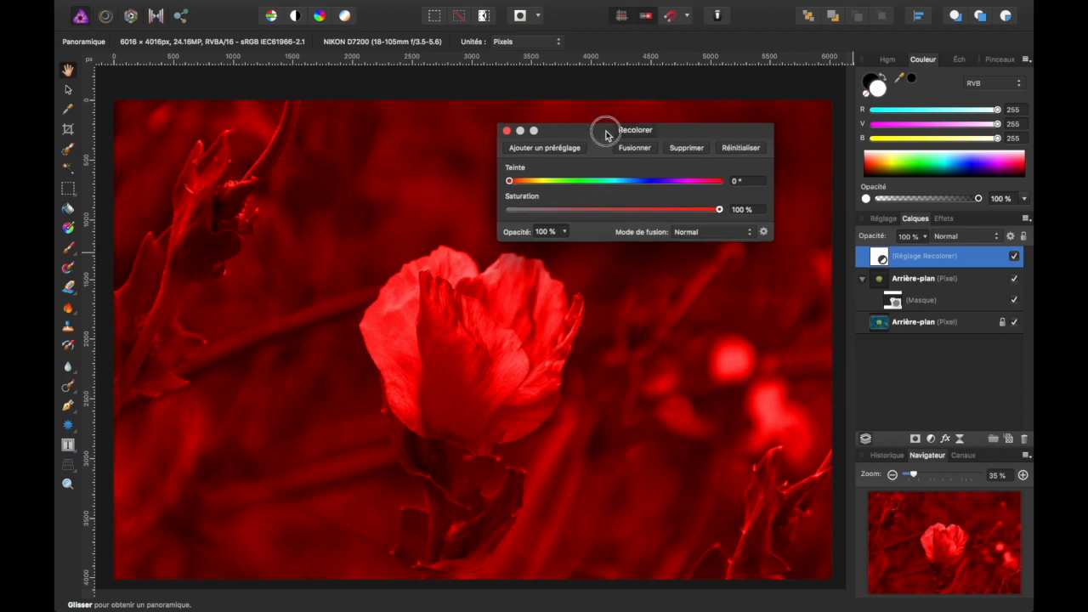
left_click(606, 136)
left_click_drag(881, 261, 890, 288)
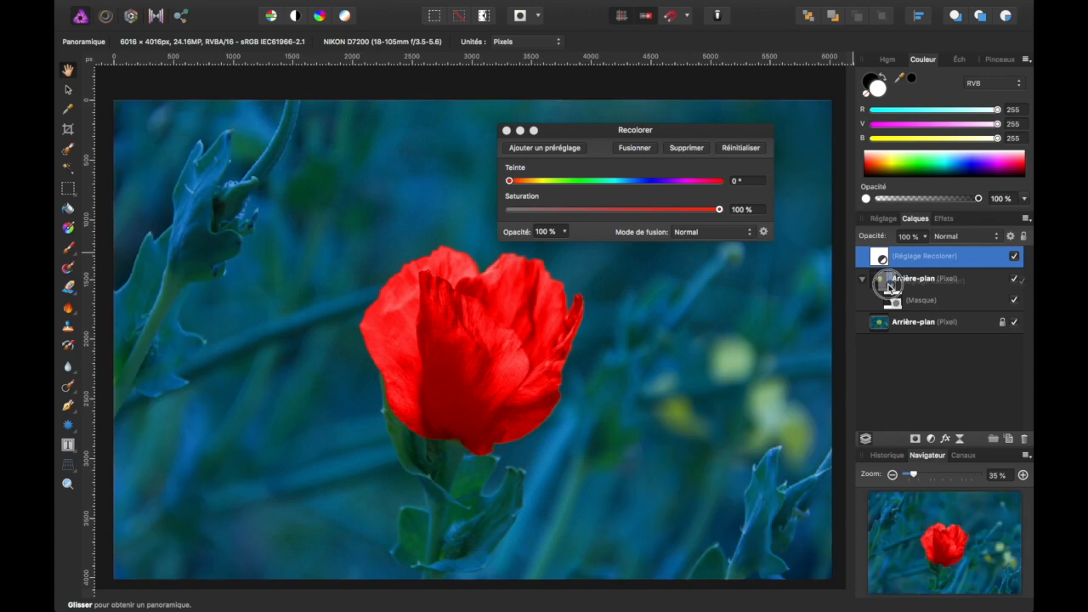
Set the Recolorer hue to 359,9° and reduce its saturation for a softer red flower, closing the adjustment and collapsing the layer
left_click_drag(613, 135, 640, 124)
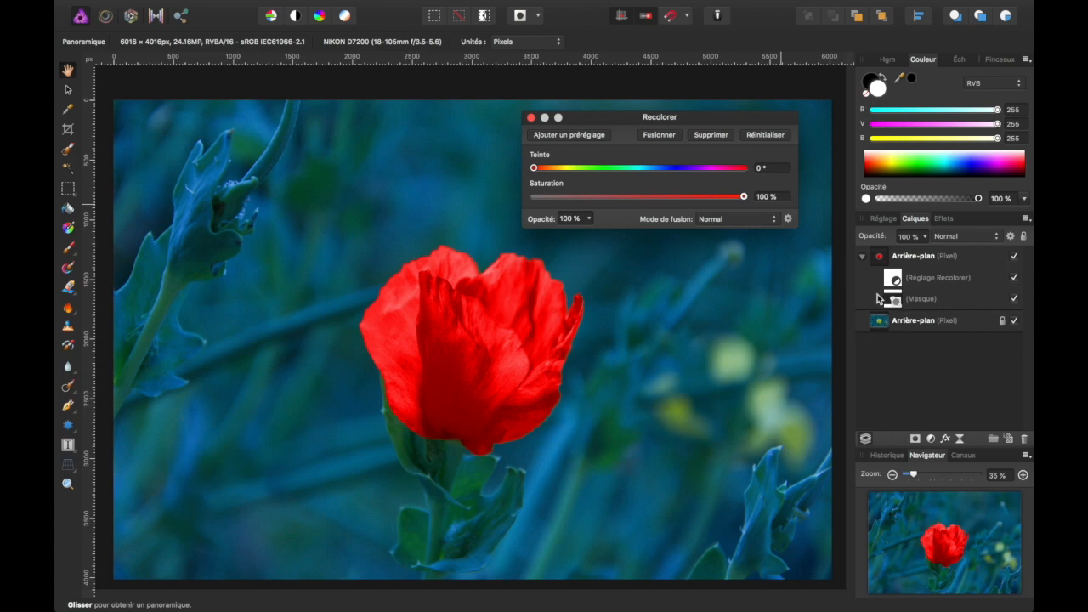
left_click_drag(597, 117, 548, 116)
left_click_drag(485, 167, 695, 173)
left_click(694, 170)
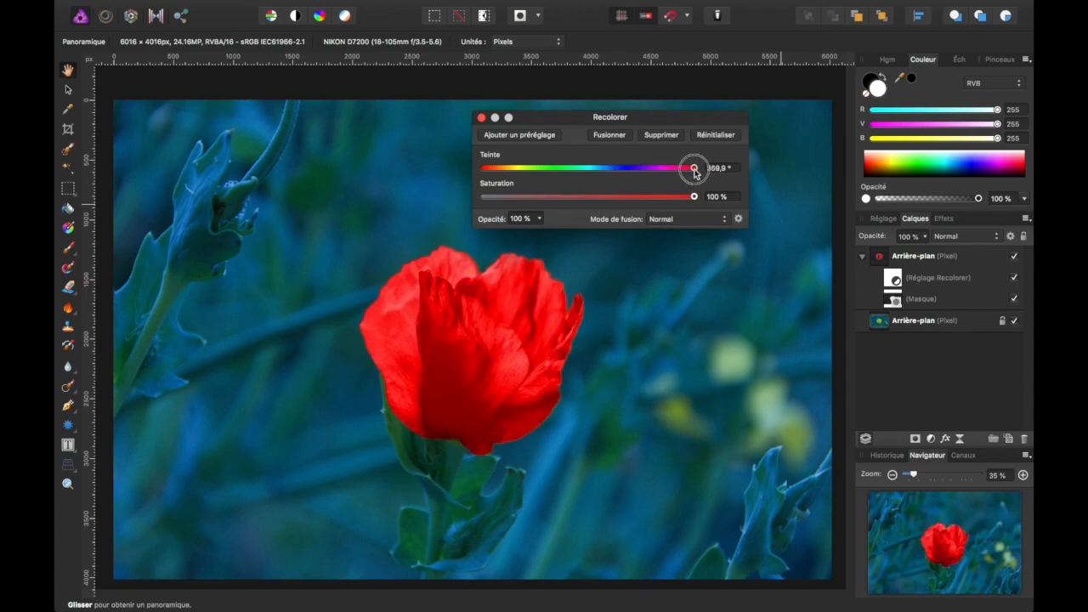
left_click_drag(695, 196, 625, 200)
left_click(482, 118)
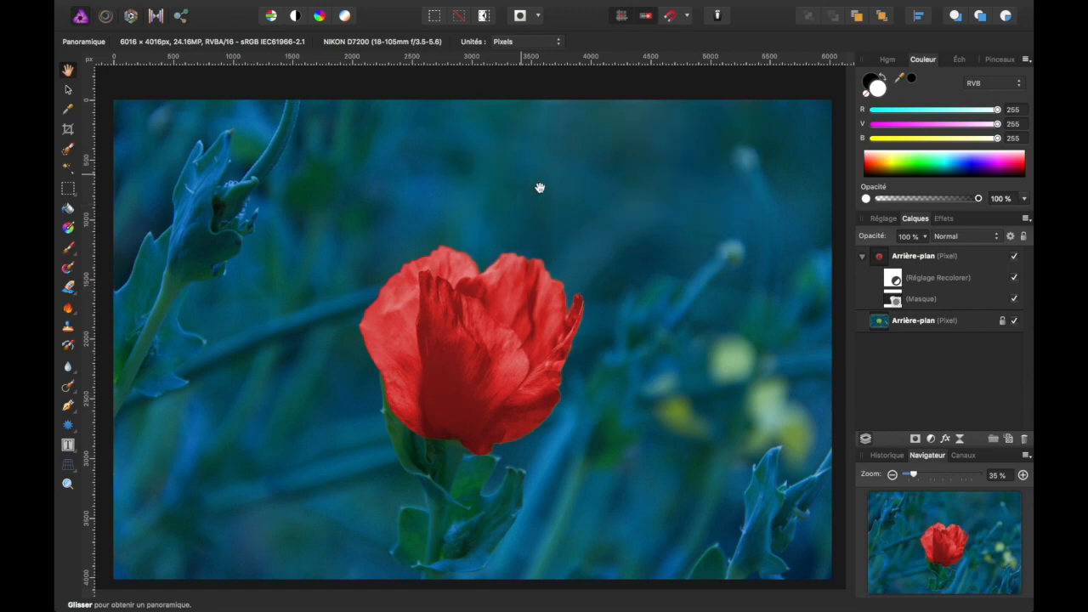
left_click(862, 256)
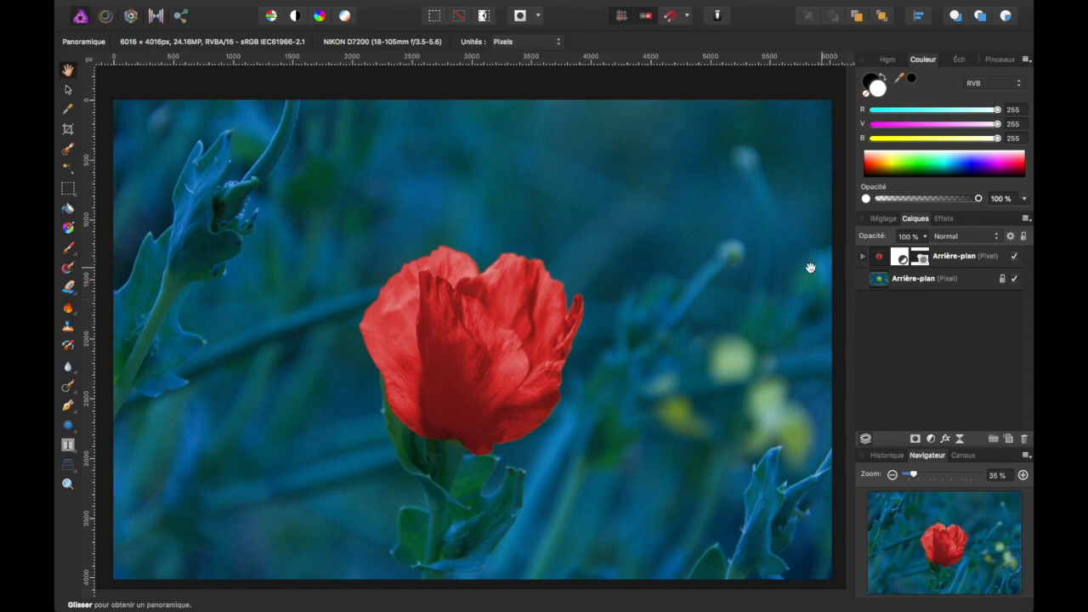
scroll(607, 253, "down", 2)
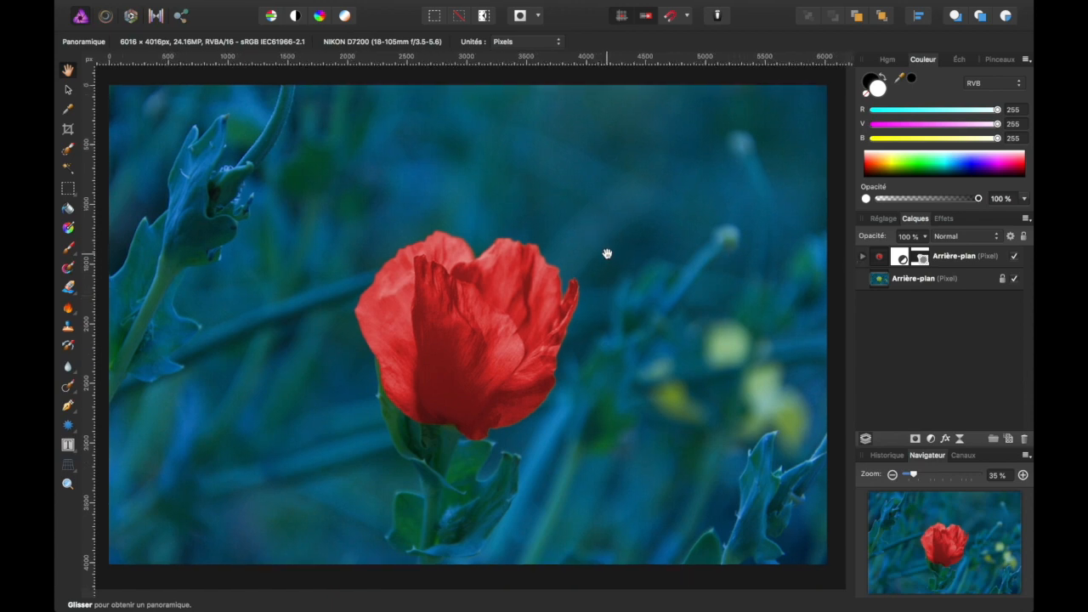